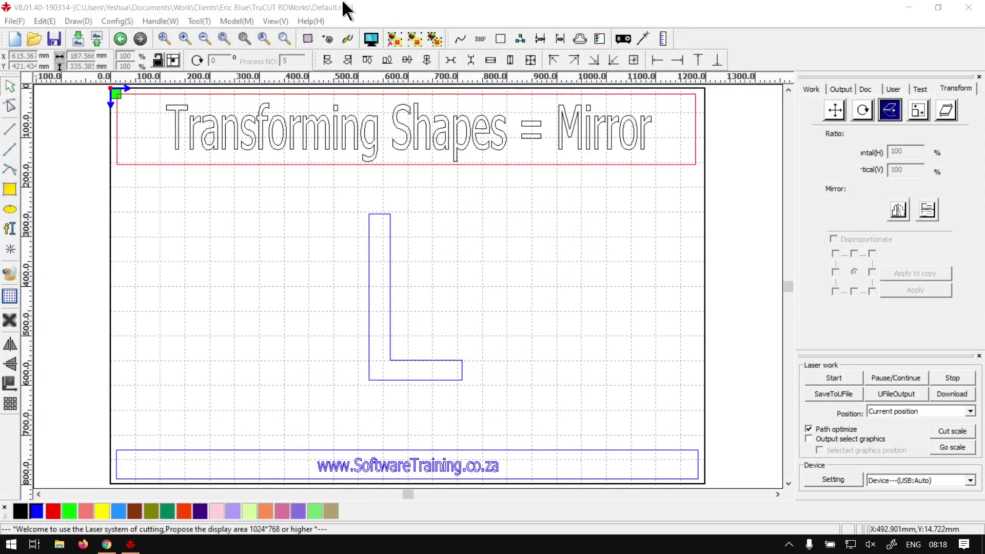
click(337, 9)
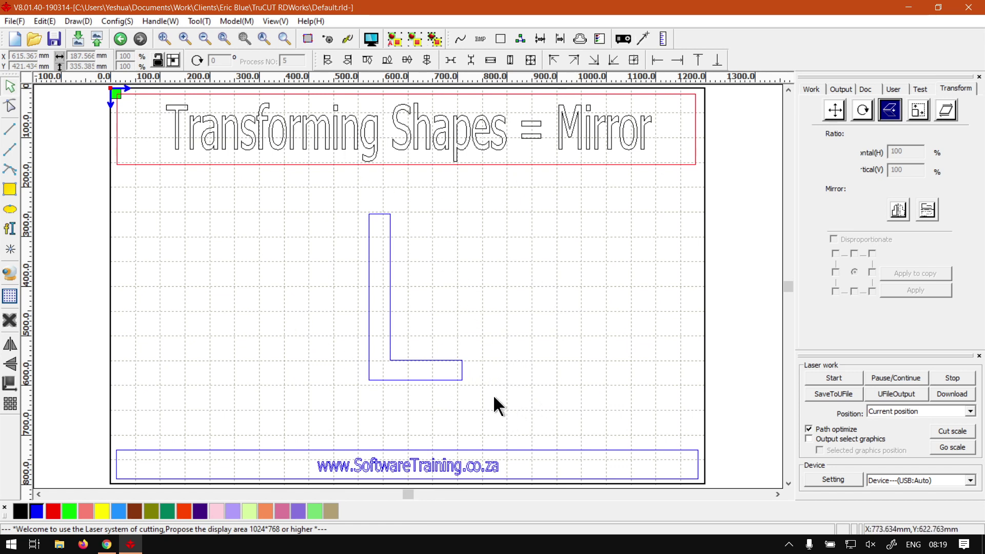
drag(462, 402, 453, 358)
click(322, 208)
drag(471, 393, 472, 395)
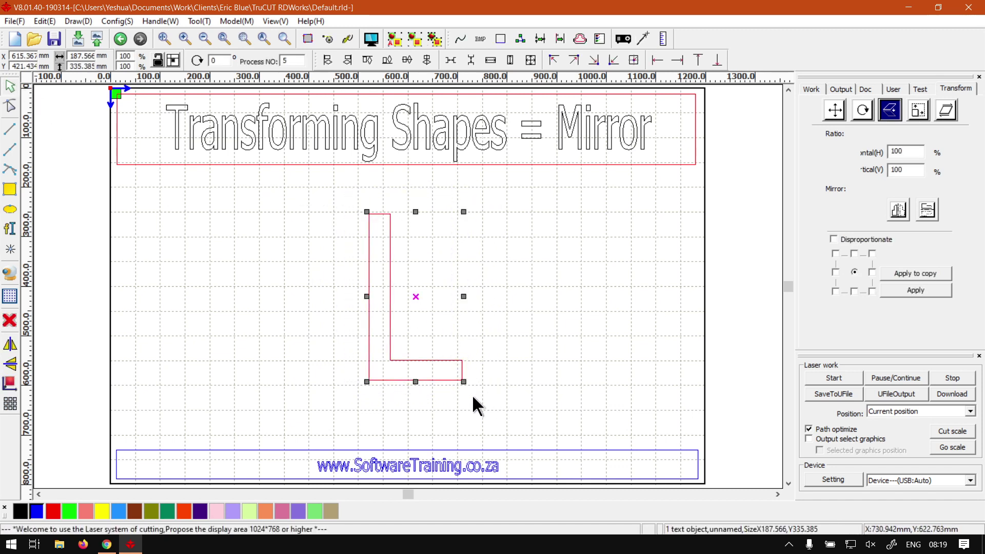
click(346, 261)
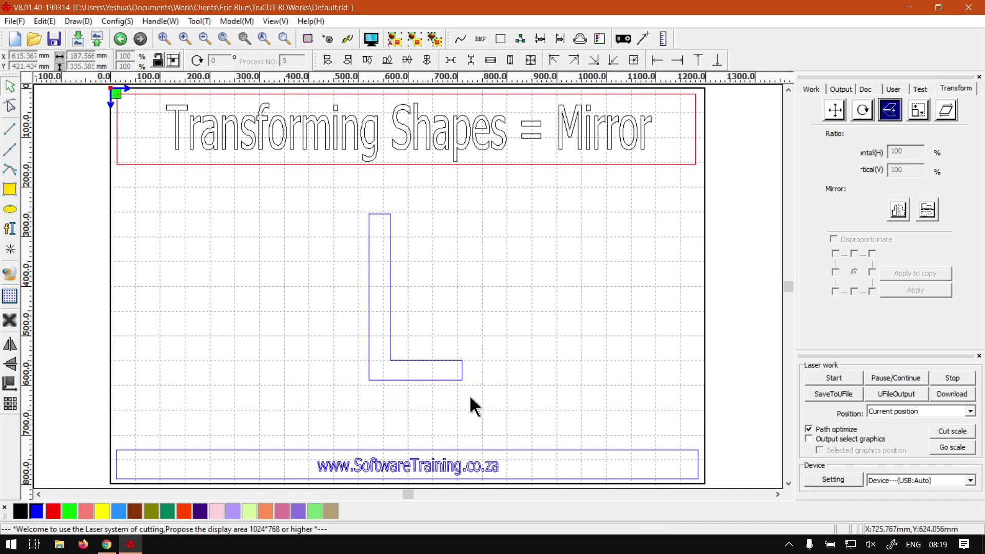
drag(308, 194, 483, 393)
click(460, 298)
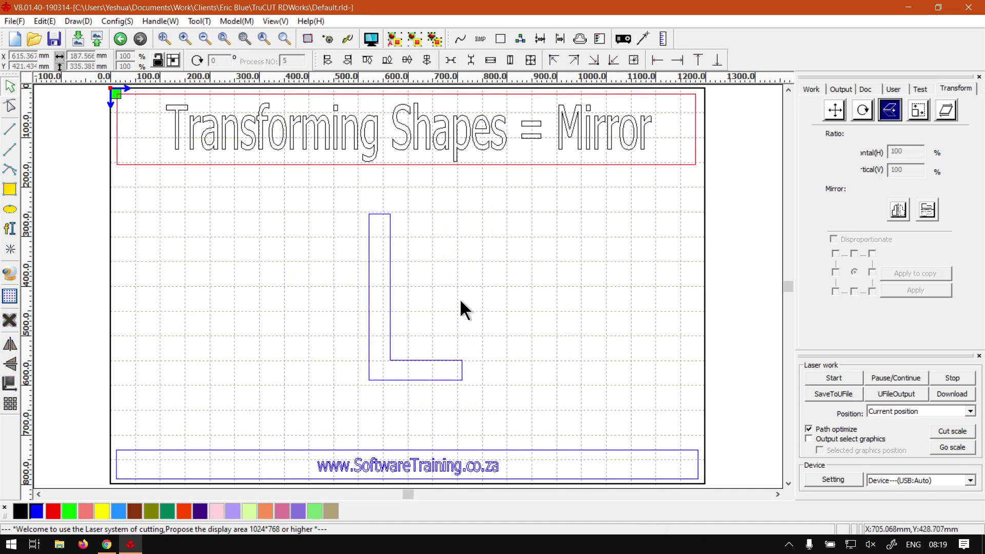
click(390, 230)
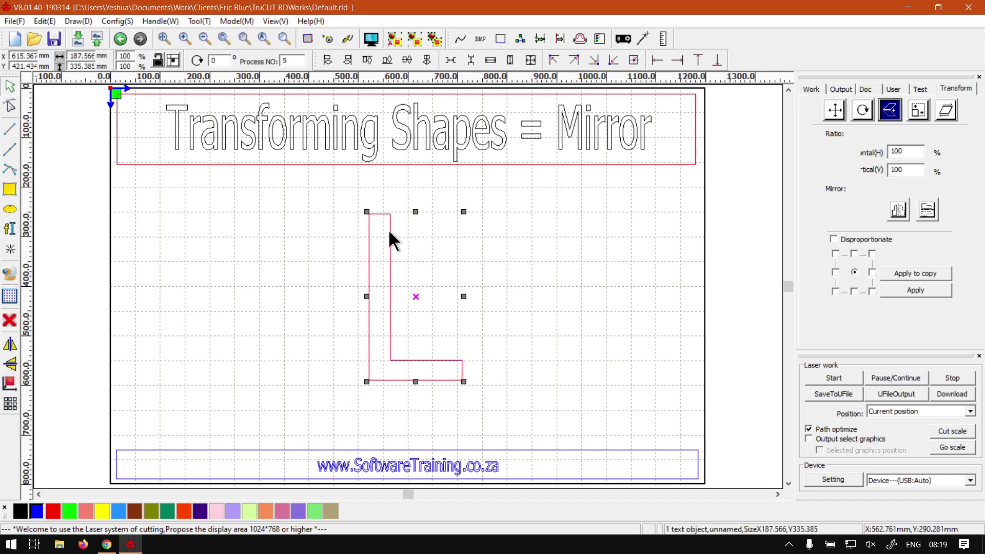
click(505, 341)
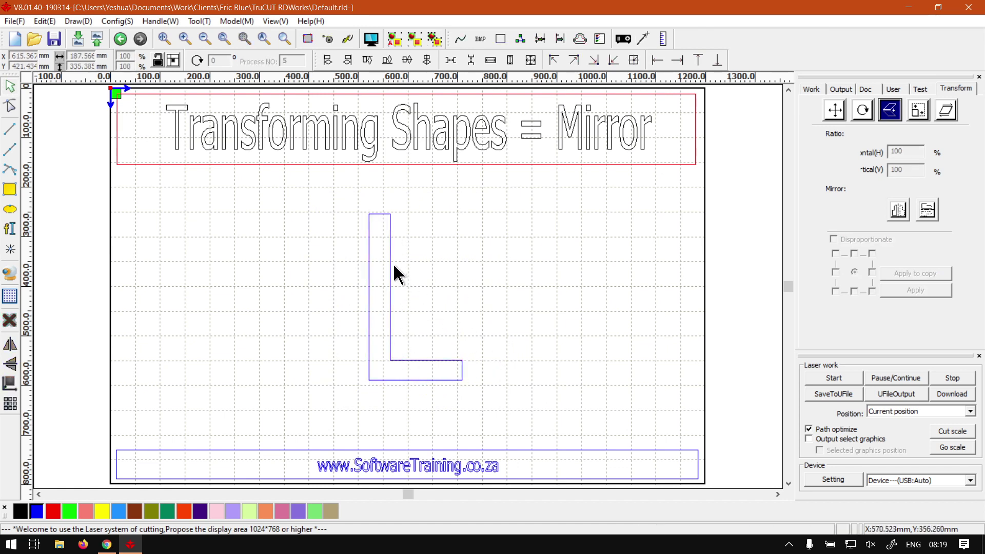
Select the upright L outline beneath the title
click(389, 296)
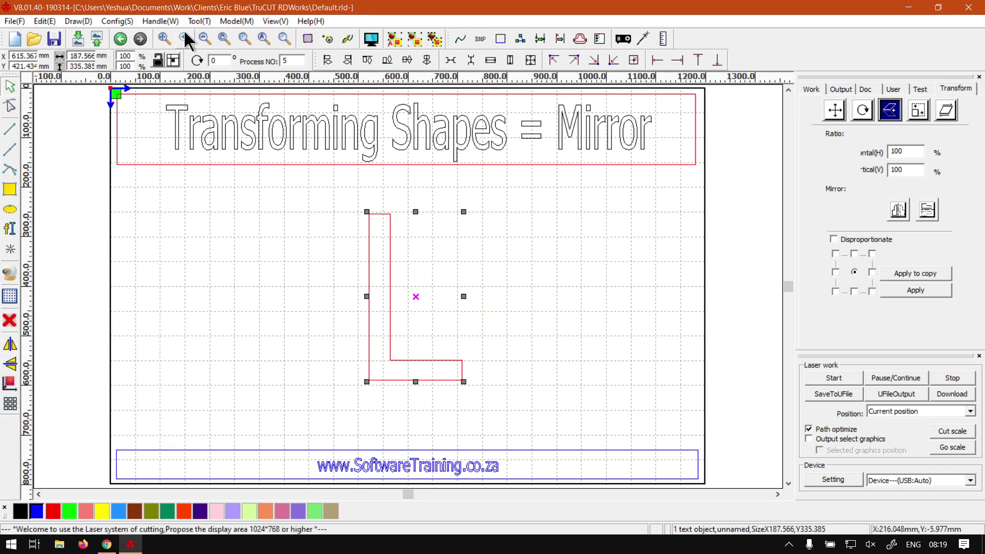
click(75, 21)
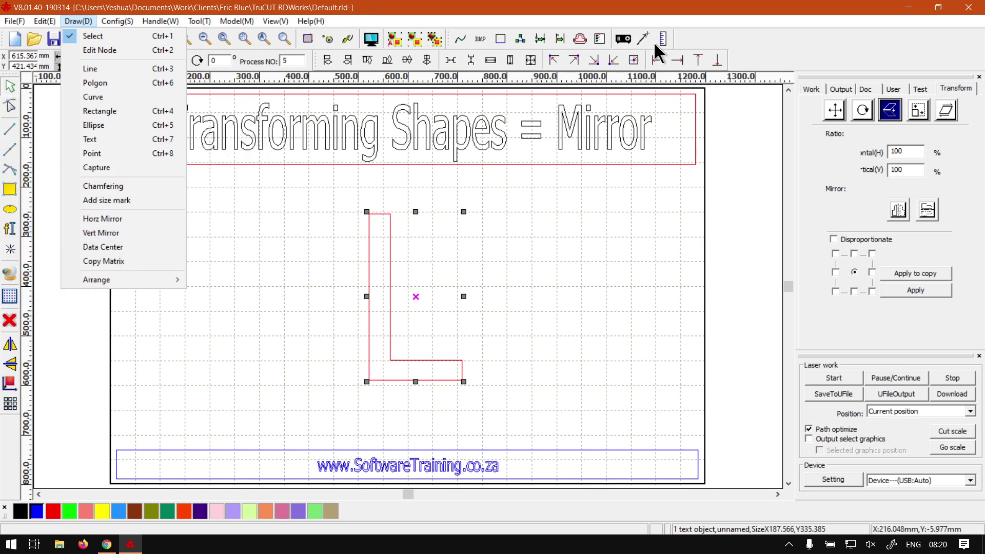
click(739, 24)
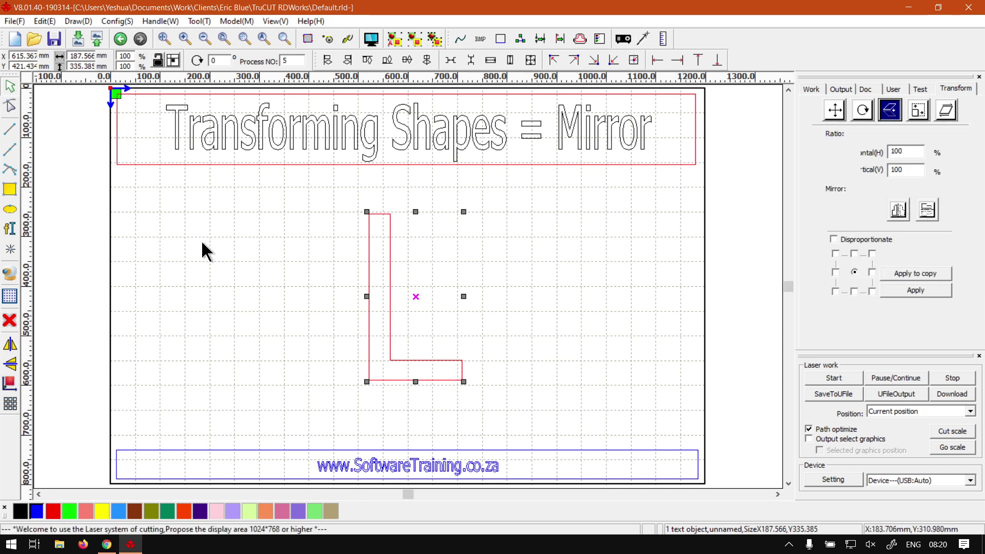
click(10, 345)
click(11, 345)
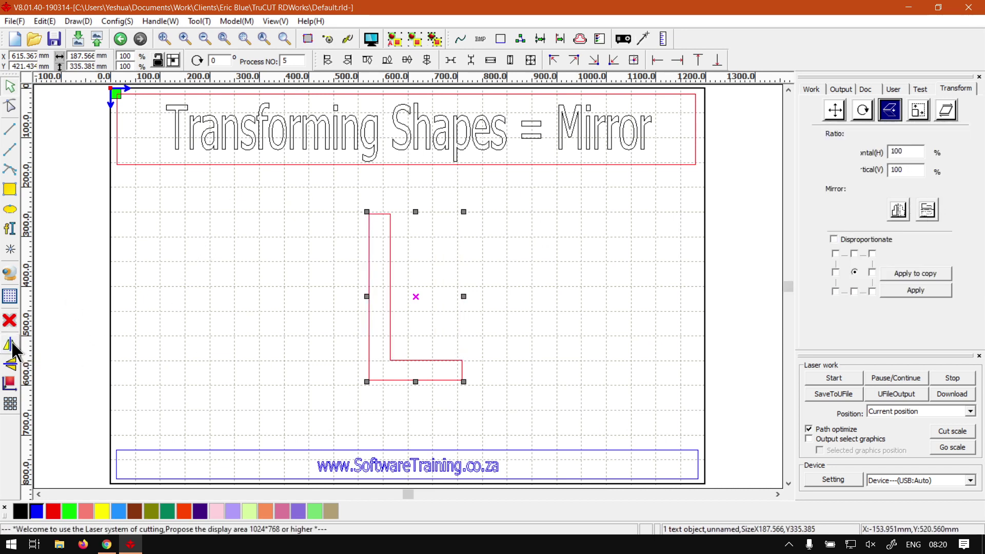
click(11, 345)
click(11, 345)
click(11, 345)
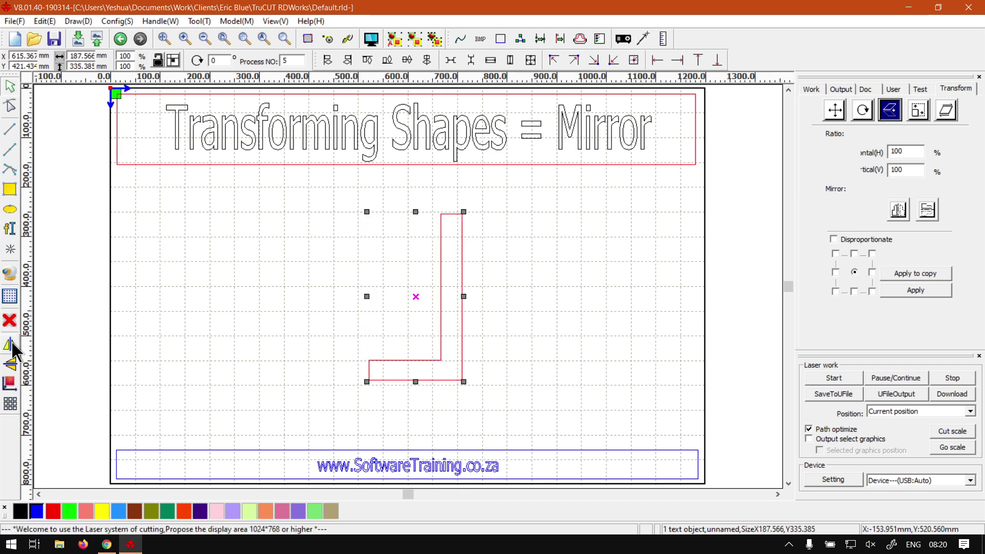
click(11, 365)
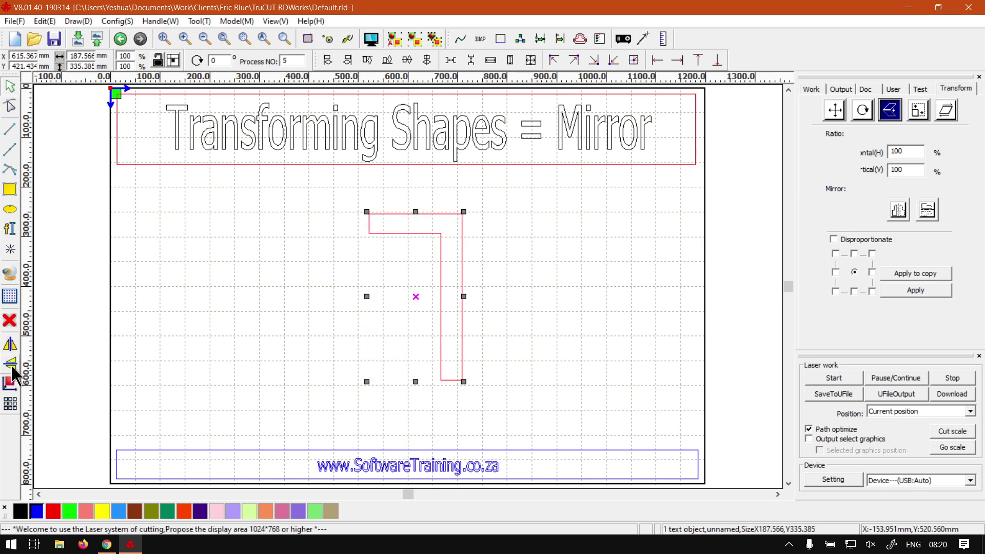
click(11, 365)
click(12, 366)
click(11, 346)
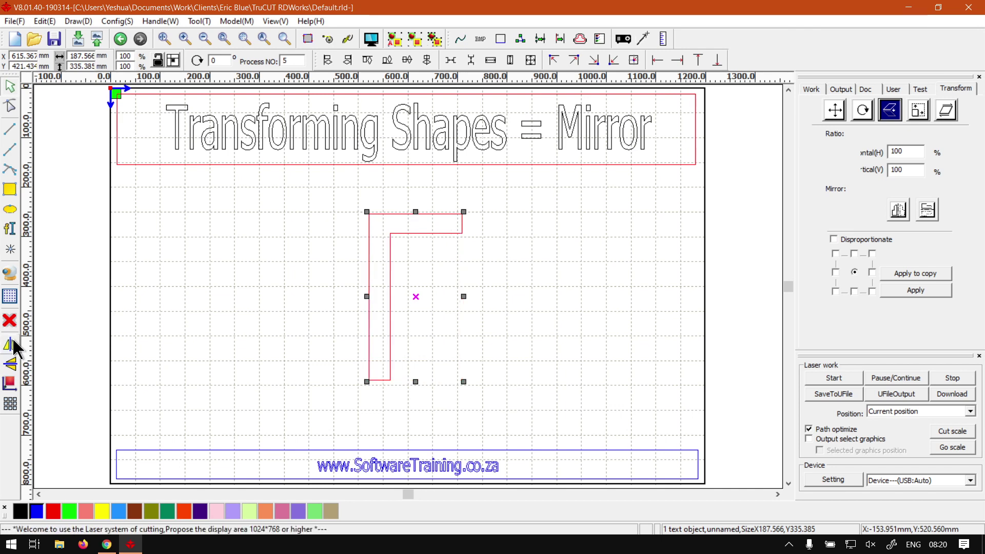
click(11, 345)
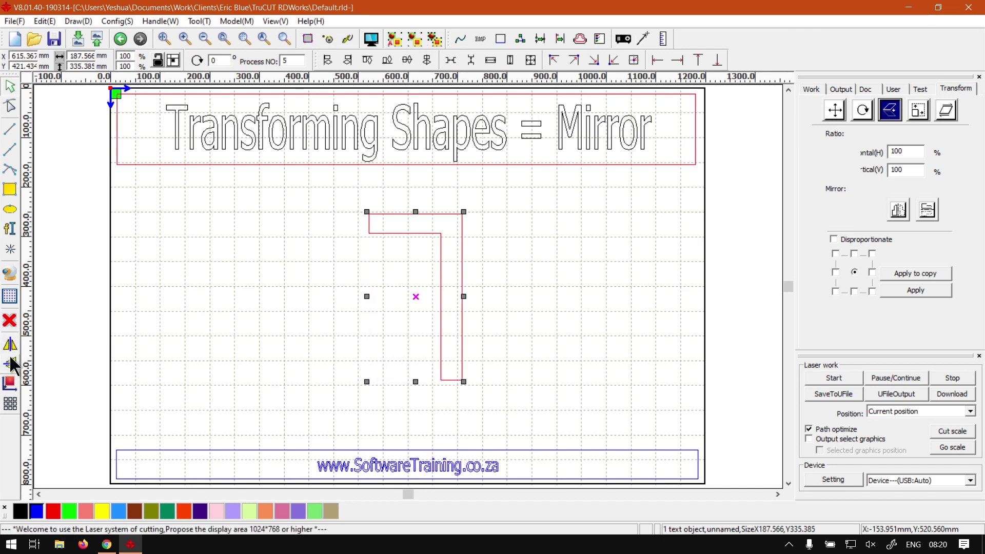
click(11, 366)
click(11, 345)
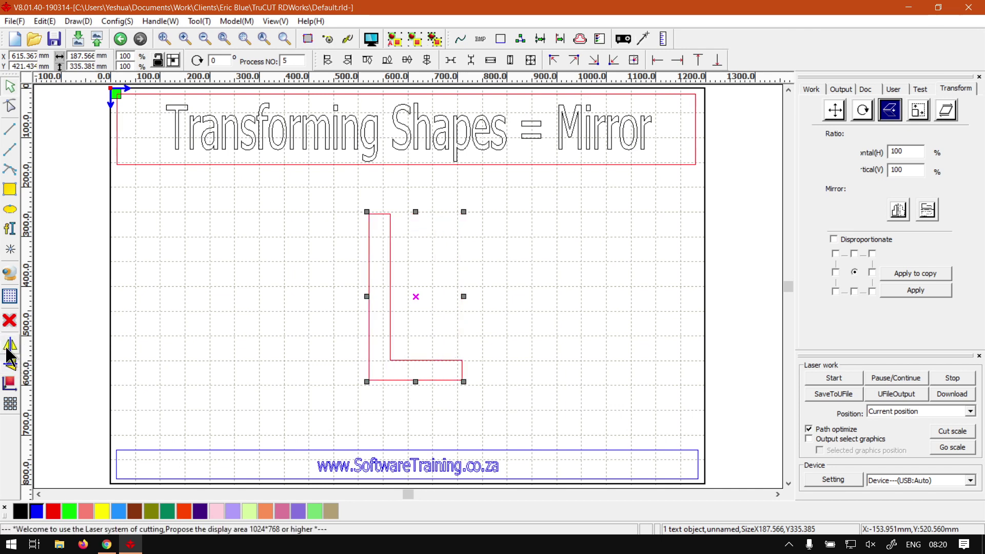
click(469, 140)
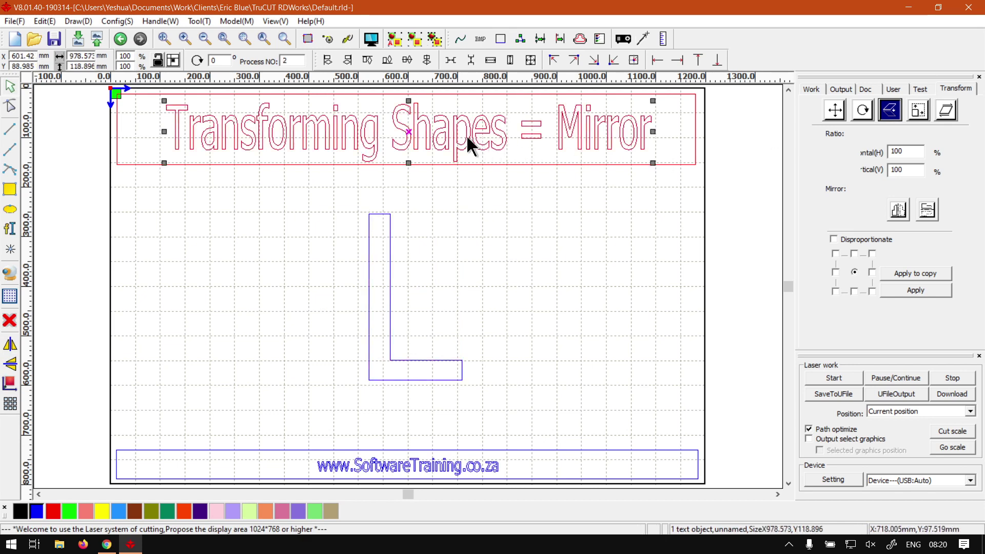
key(ctrl+c)
key(ctrl+v)
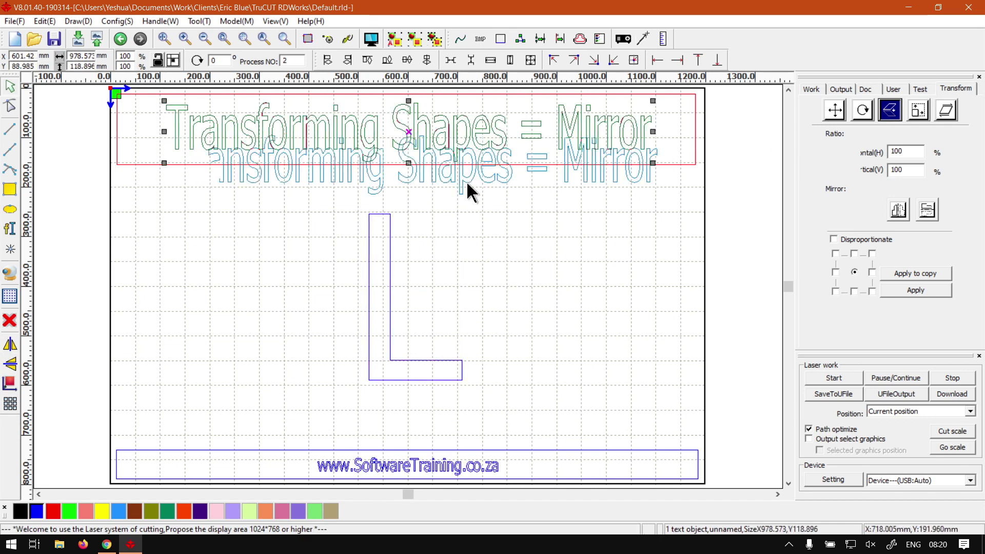
click(12, 368)
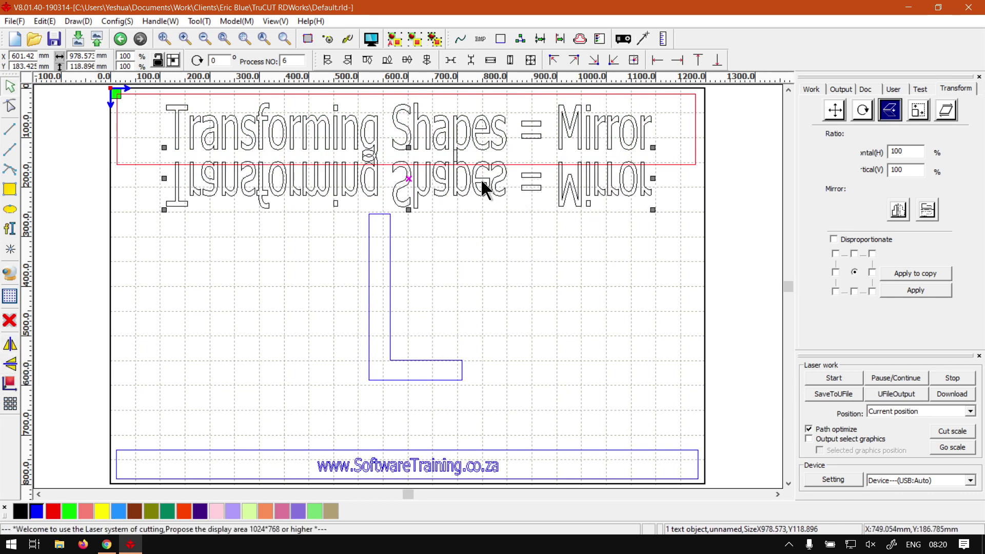
key(Up)
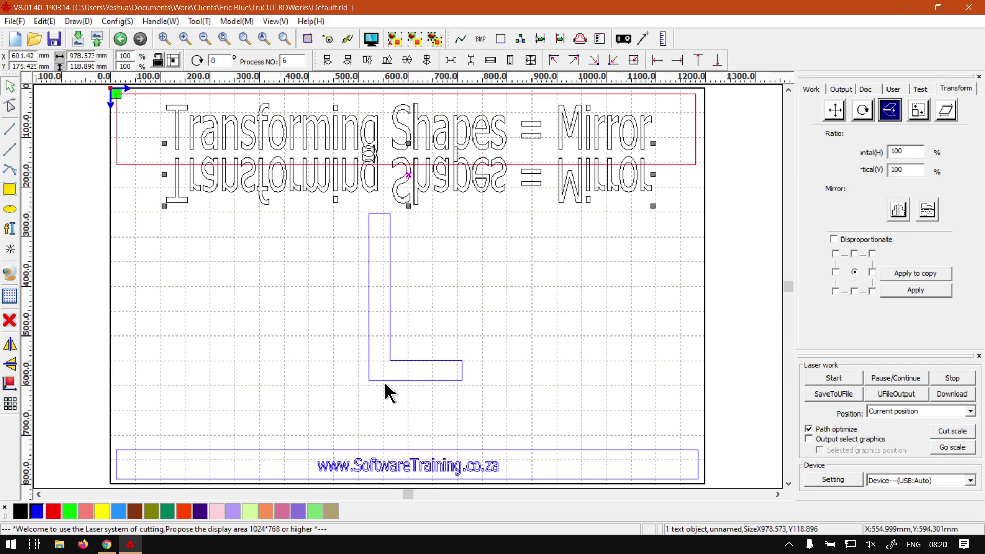
key(Up)
key(Up)
key(Up)
key(Up)
key(Up)
key(Up)
key(Up)
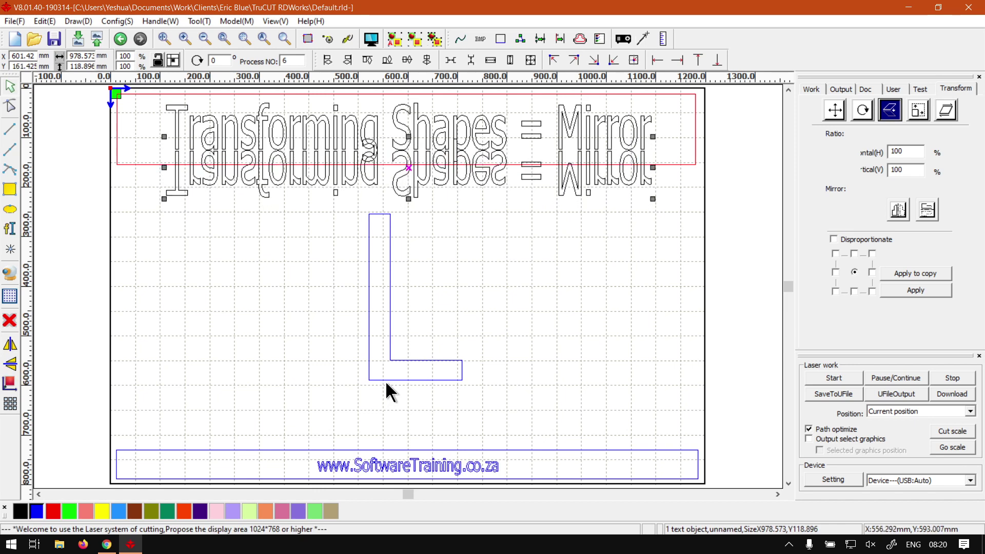
key(Down)
key(Down)
key(Down)
key(Down)
key(Down)
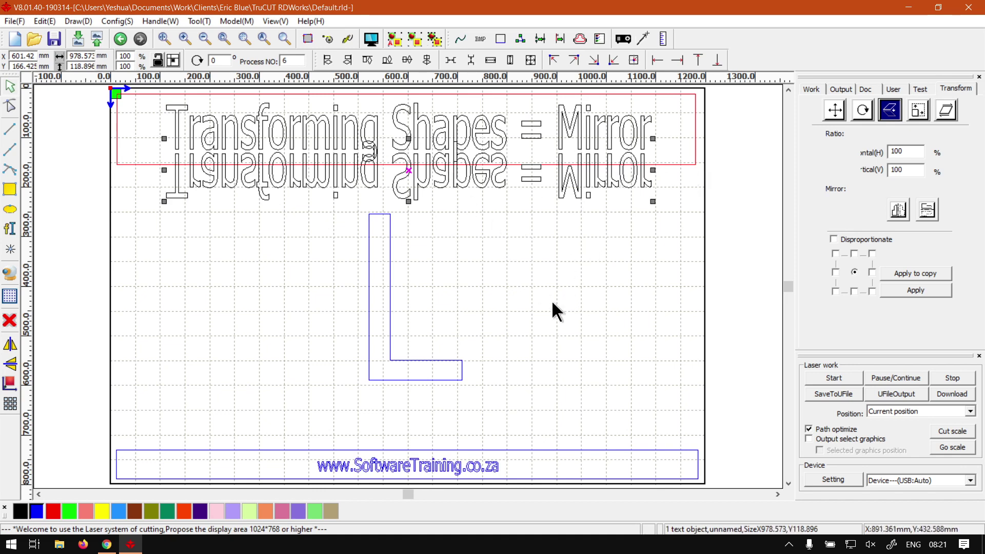
key(Delete)
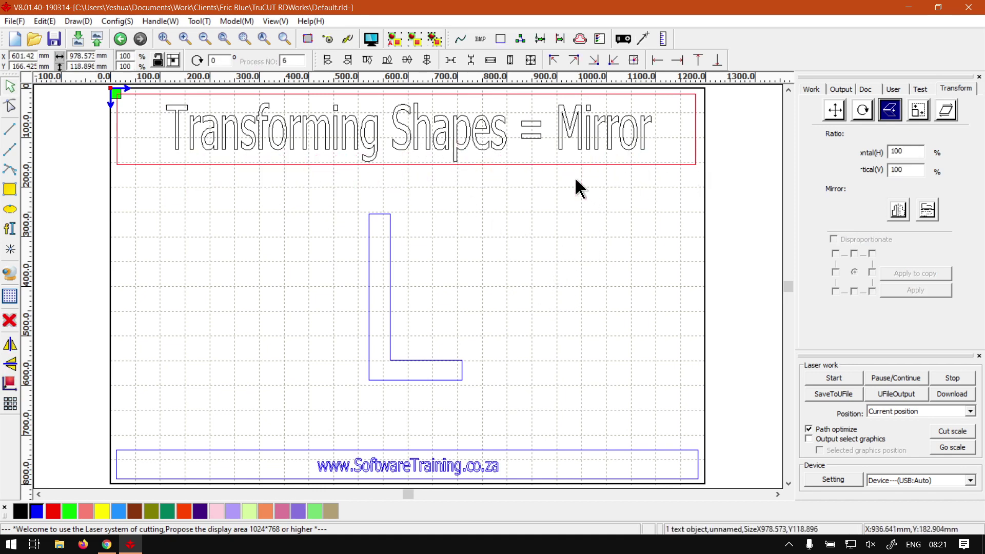
Drag a copy of the L to its left, mirror it horizontally, and nudge it into place
click(391, 310)
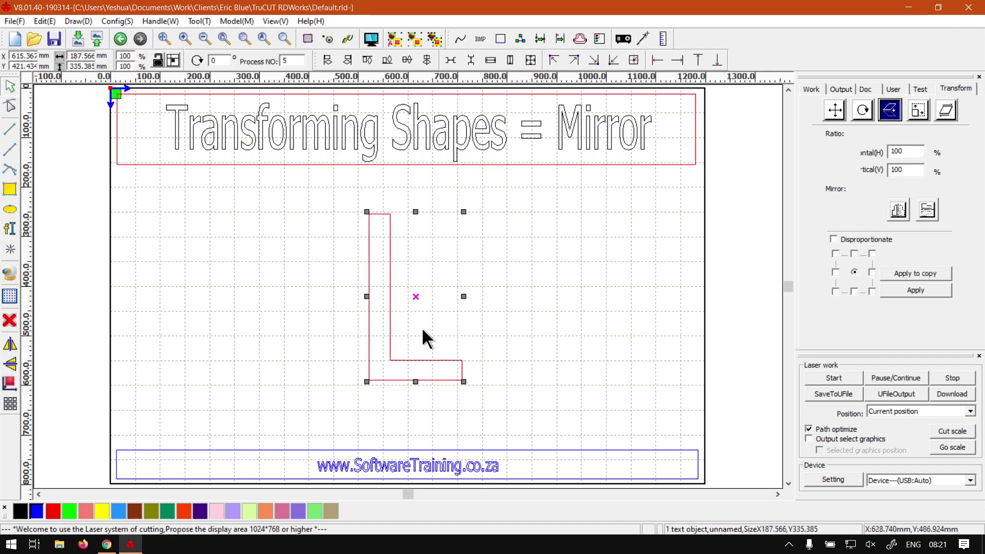
ctrl+drag(390, 323, 370, 323)
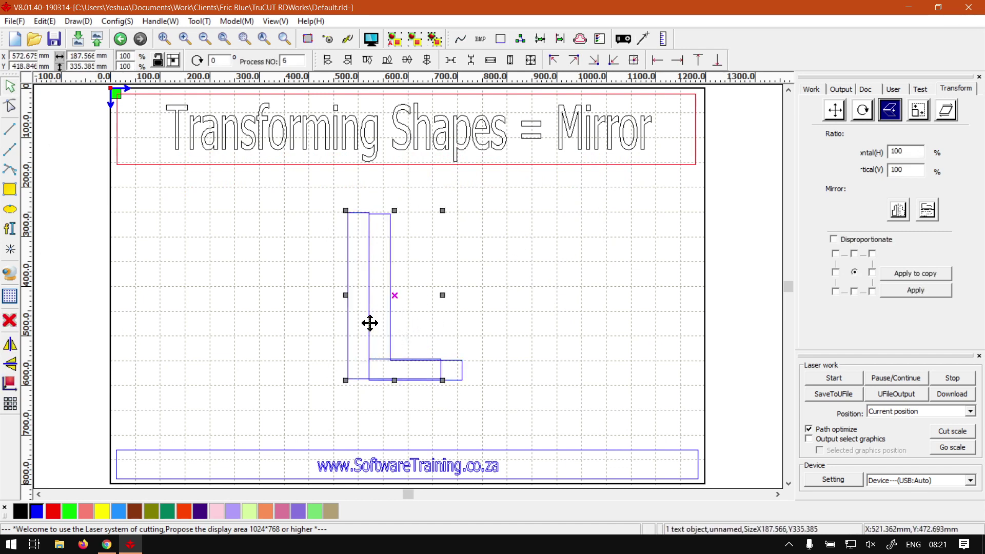
click(10, 344)
key(Down)
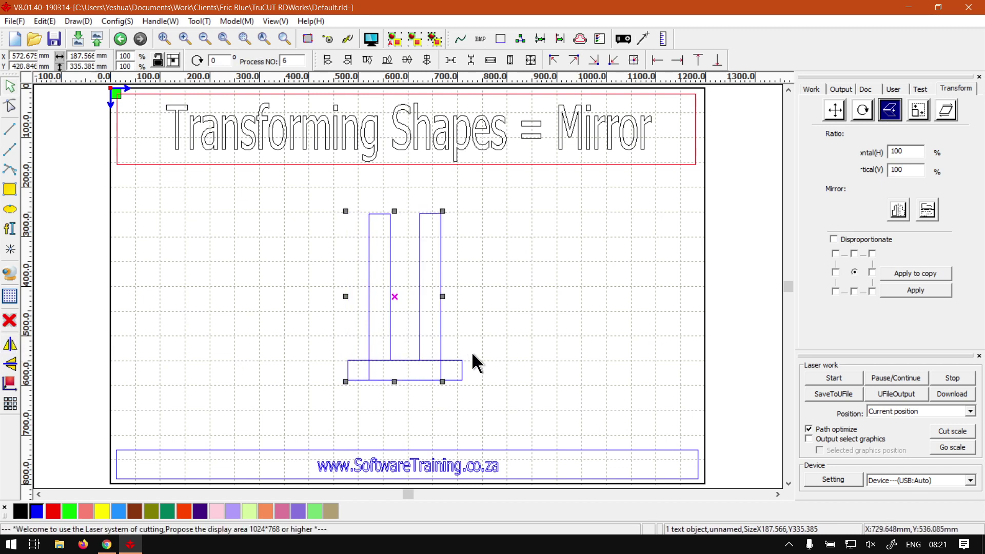
key(Left)
key(Left)
key(Left)
key(Left)
key(Left)
key(Left)
key(Left)
key(Left)
key(Left)
key(Left)
key(Left)
key(Left)
key(Left)
key(Left)
key(Left)
key(Left)
key(Left)
key(Left)
key(Left)
key(Left)
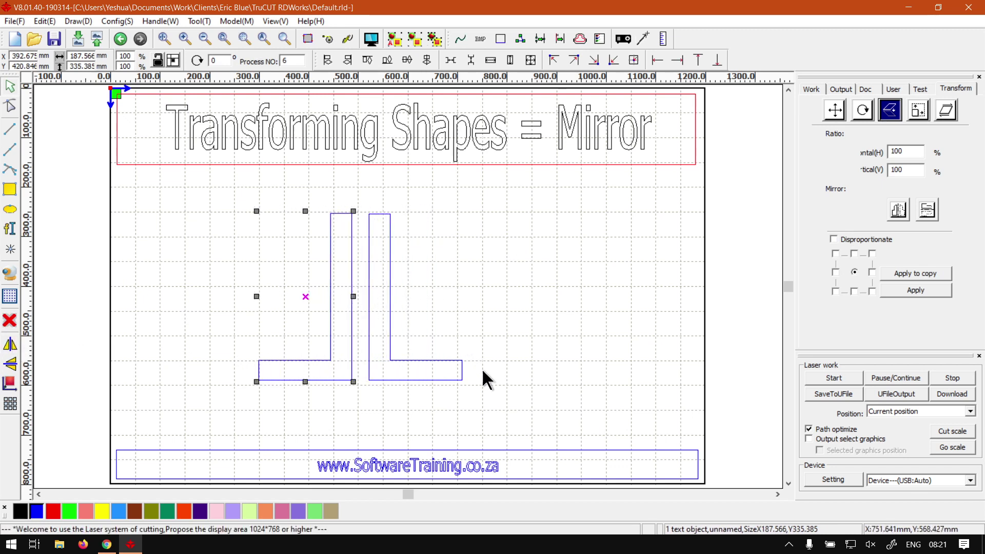
Move both L shapes right together to centre the pair under the title, then deselect them
click(454, 391)
drag(544, 429, 196, 198)
key(Right)
key(Right)
key(Right)
key(Right)
key(Right)
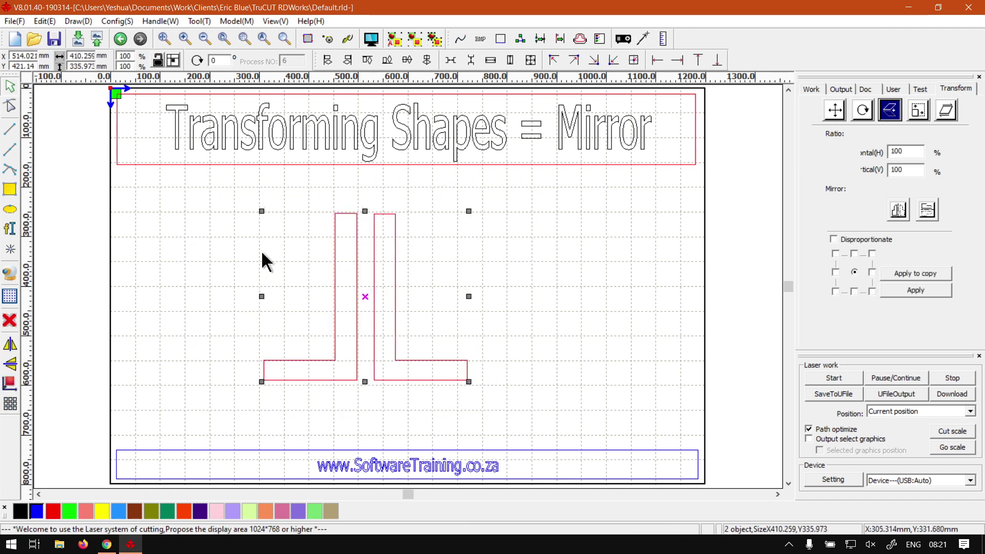
key(Right)
key(Right)
key(Right)
key(Right)
key(Right)
key(Right)
key(Right)
key(Right)
key(Right)
key(Right)
key(Right)
key(Right)
key(Right)
key(Right)
key(Right)
key(Right)
key(Right)
key(Right)
key(Right)
key(Right)
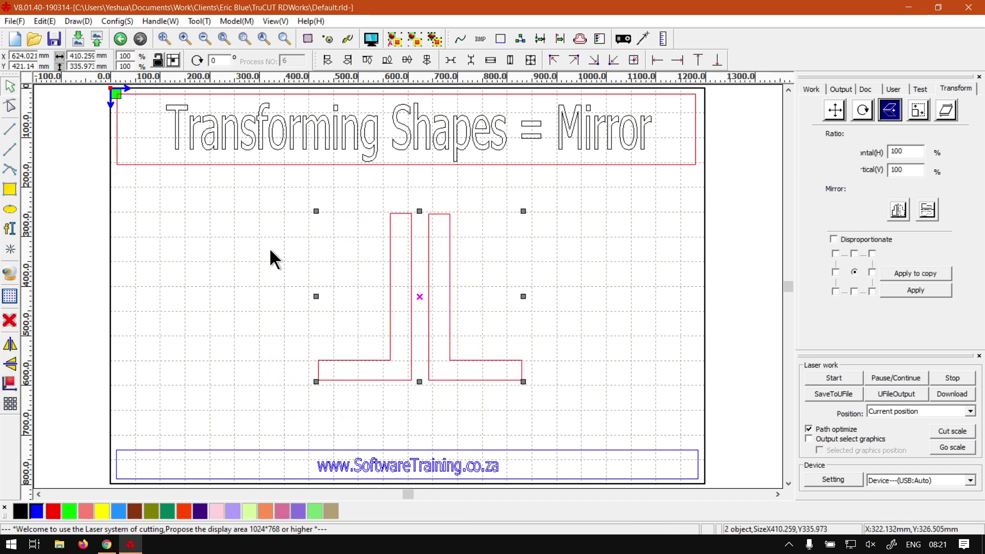
click(219, 242)
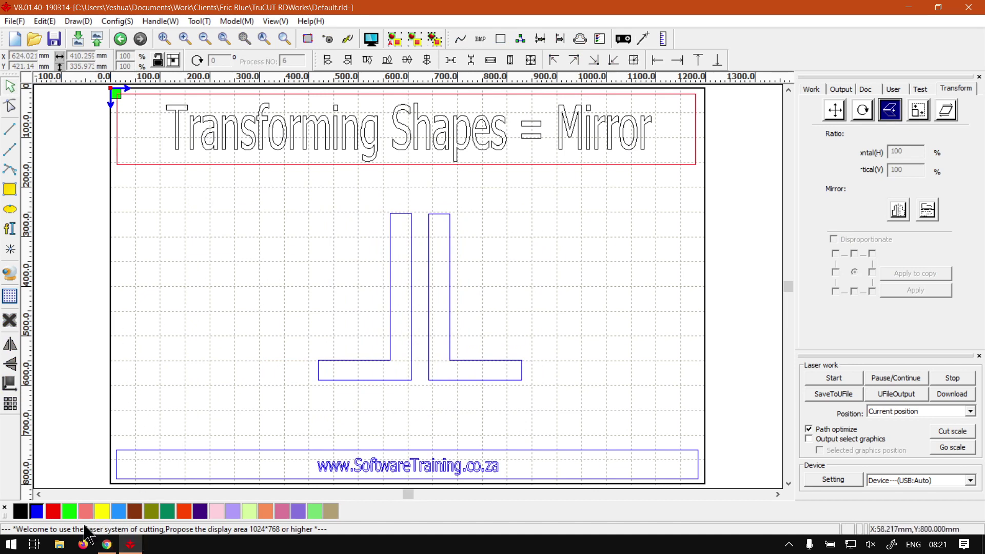
Bring up the softwaretraining.co.za home page in Chrome from the taskbar
click(108, 545)
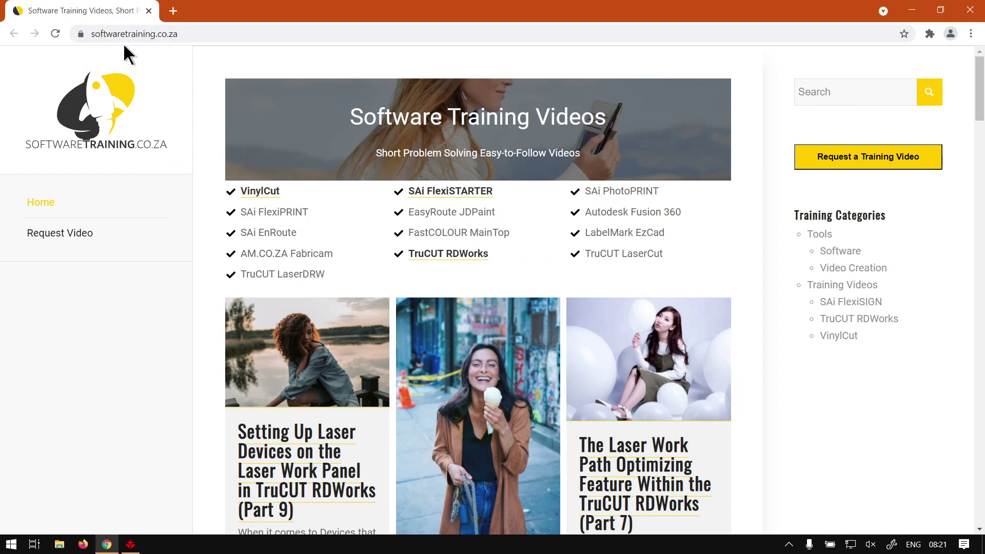